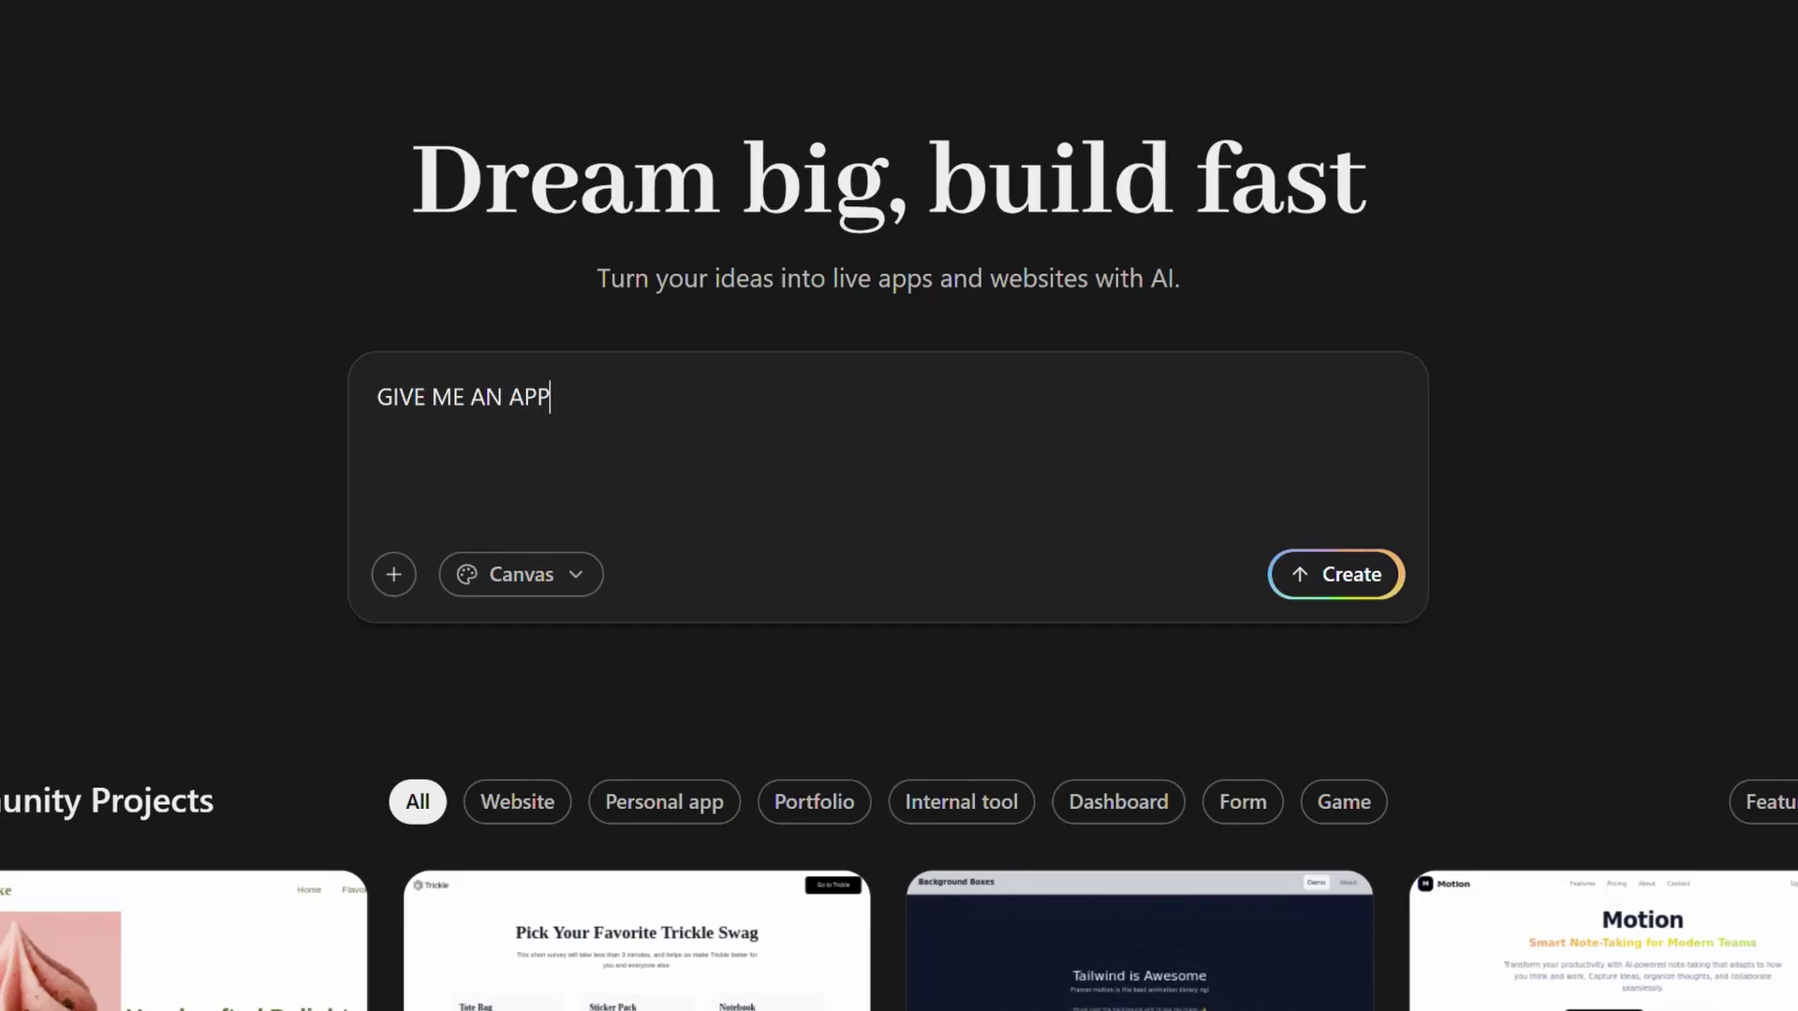
type(" WITH ZERO ")
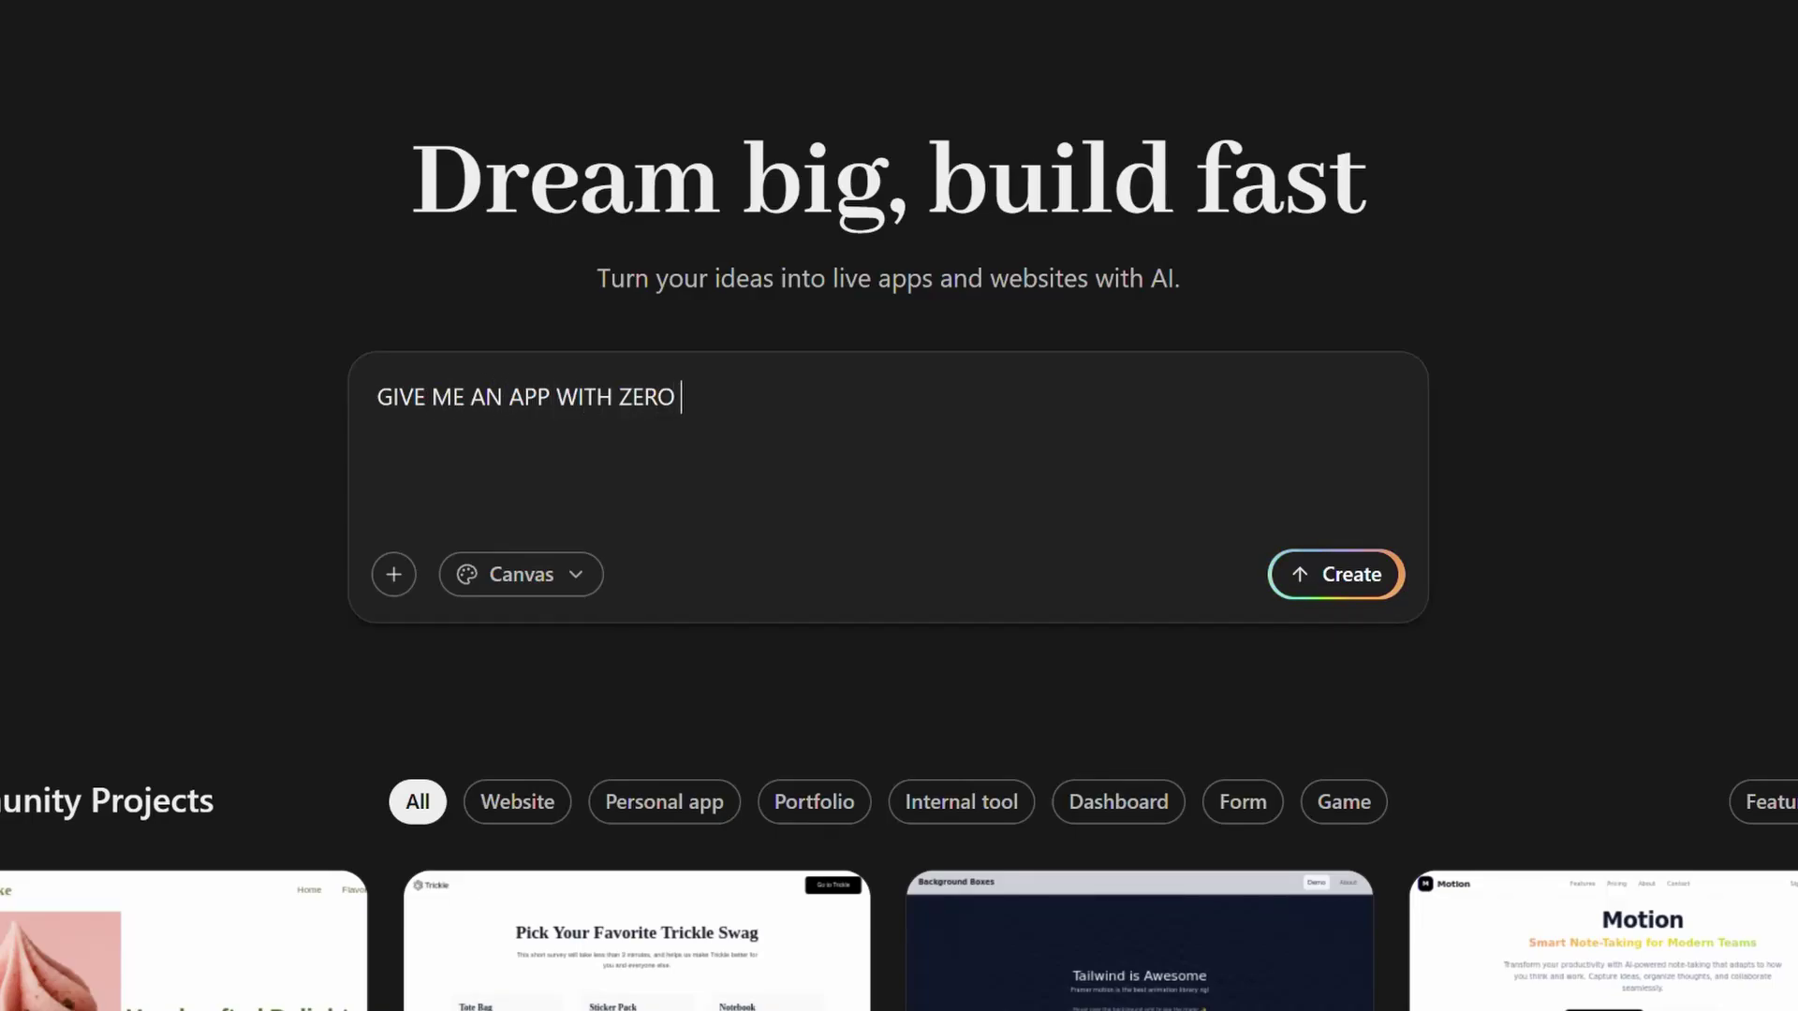
type("CO")
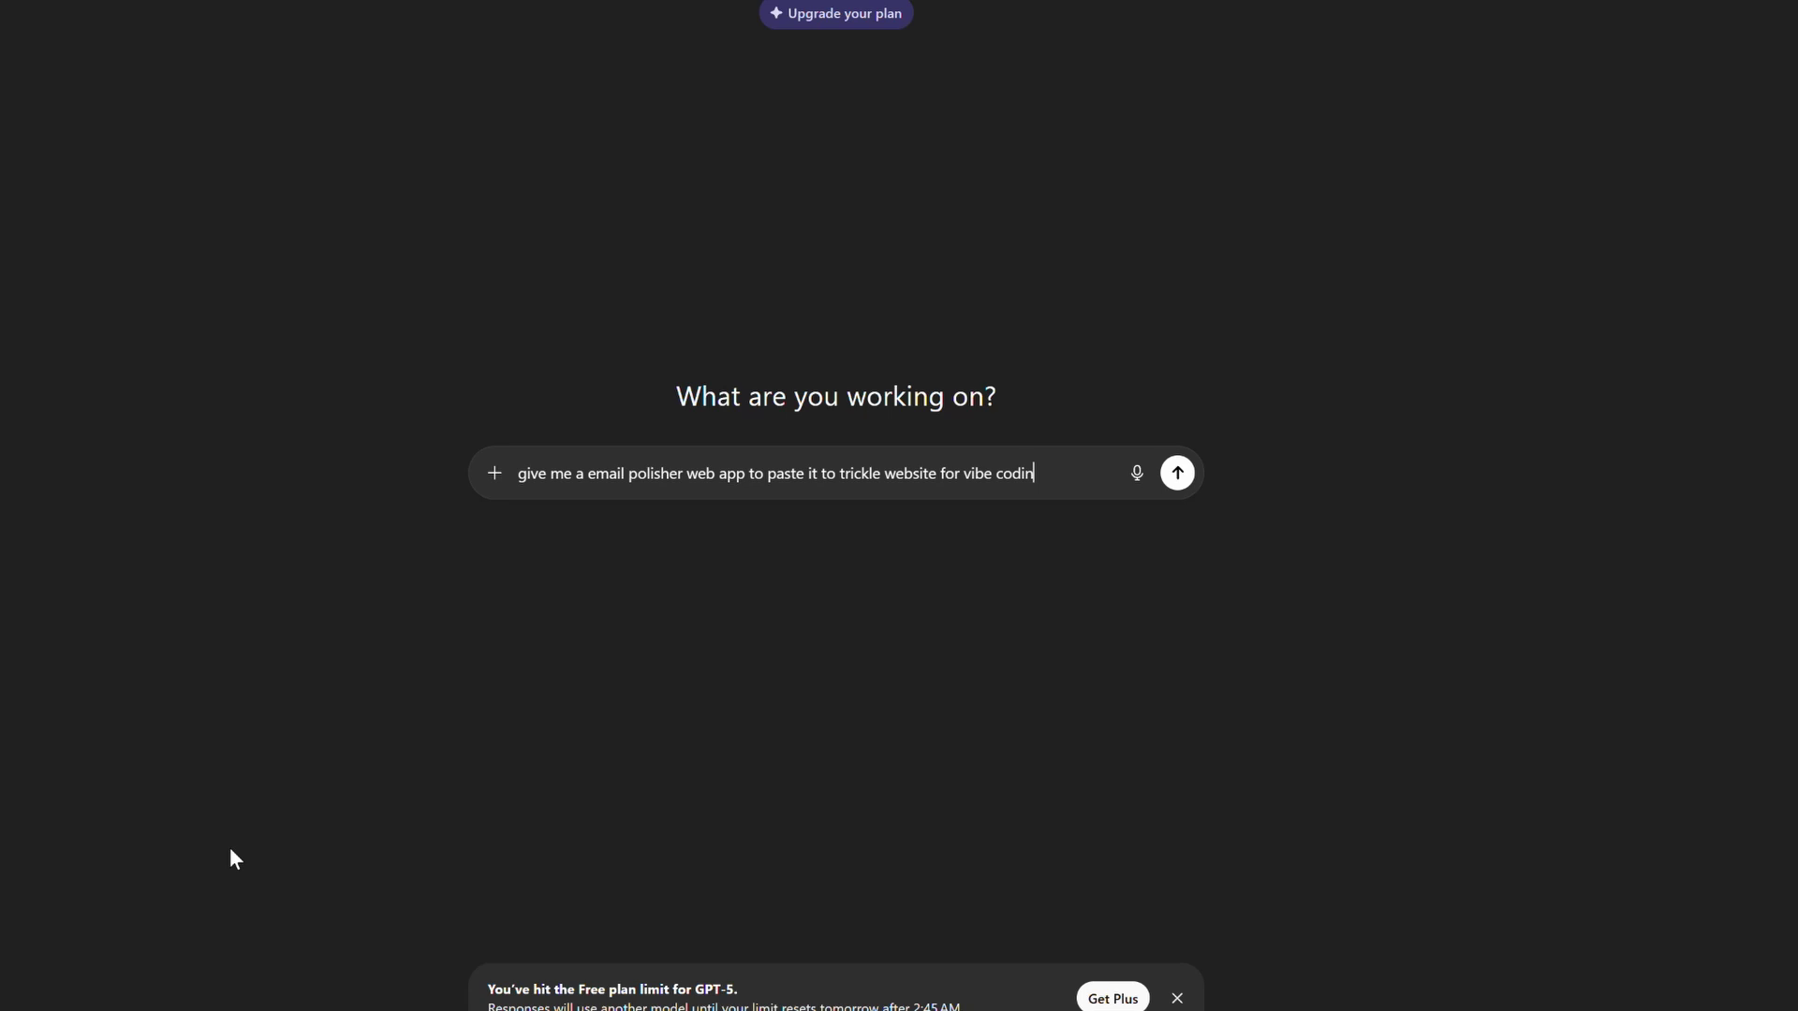
Step: Submit the Email Polisher web app request to ChatGPT to get React code
key("Return")
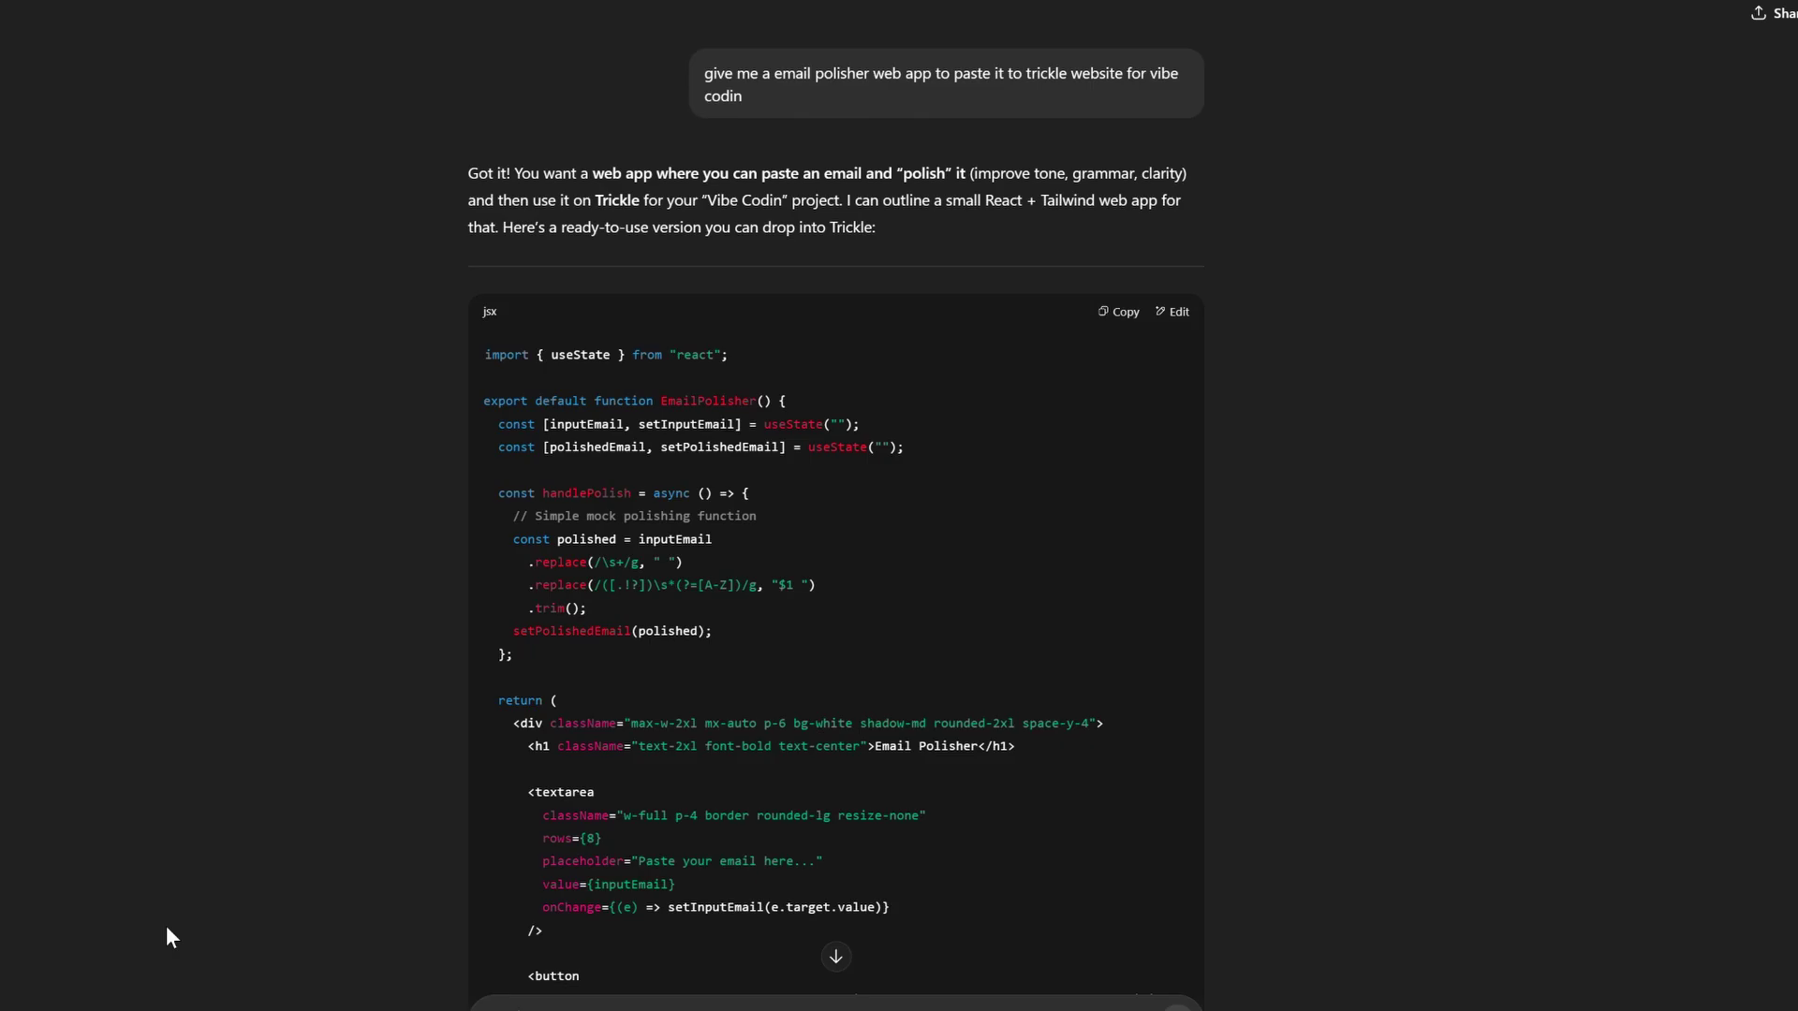
scroll(175, 903, "down", 1)
scroll(174, 892, "down", 3)
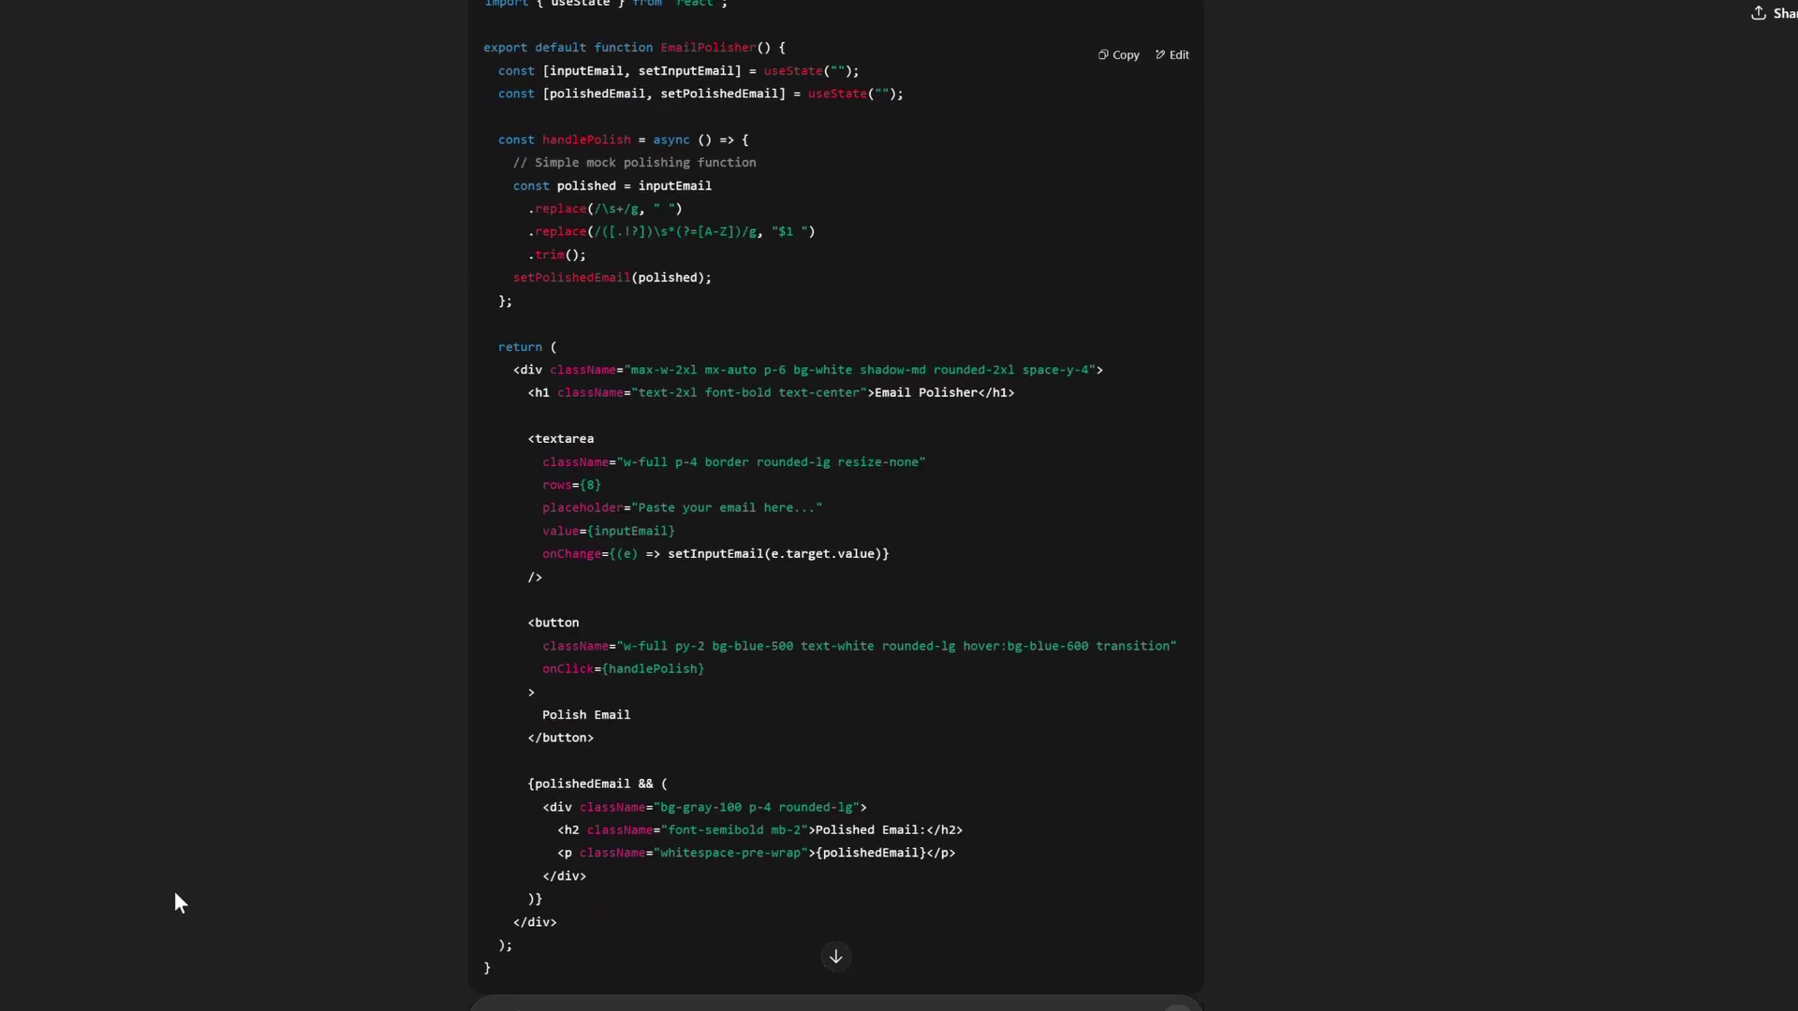
scroll(175, 891, "down", 1)
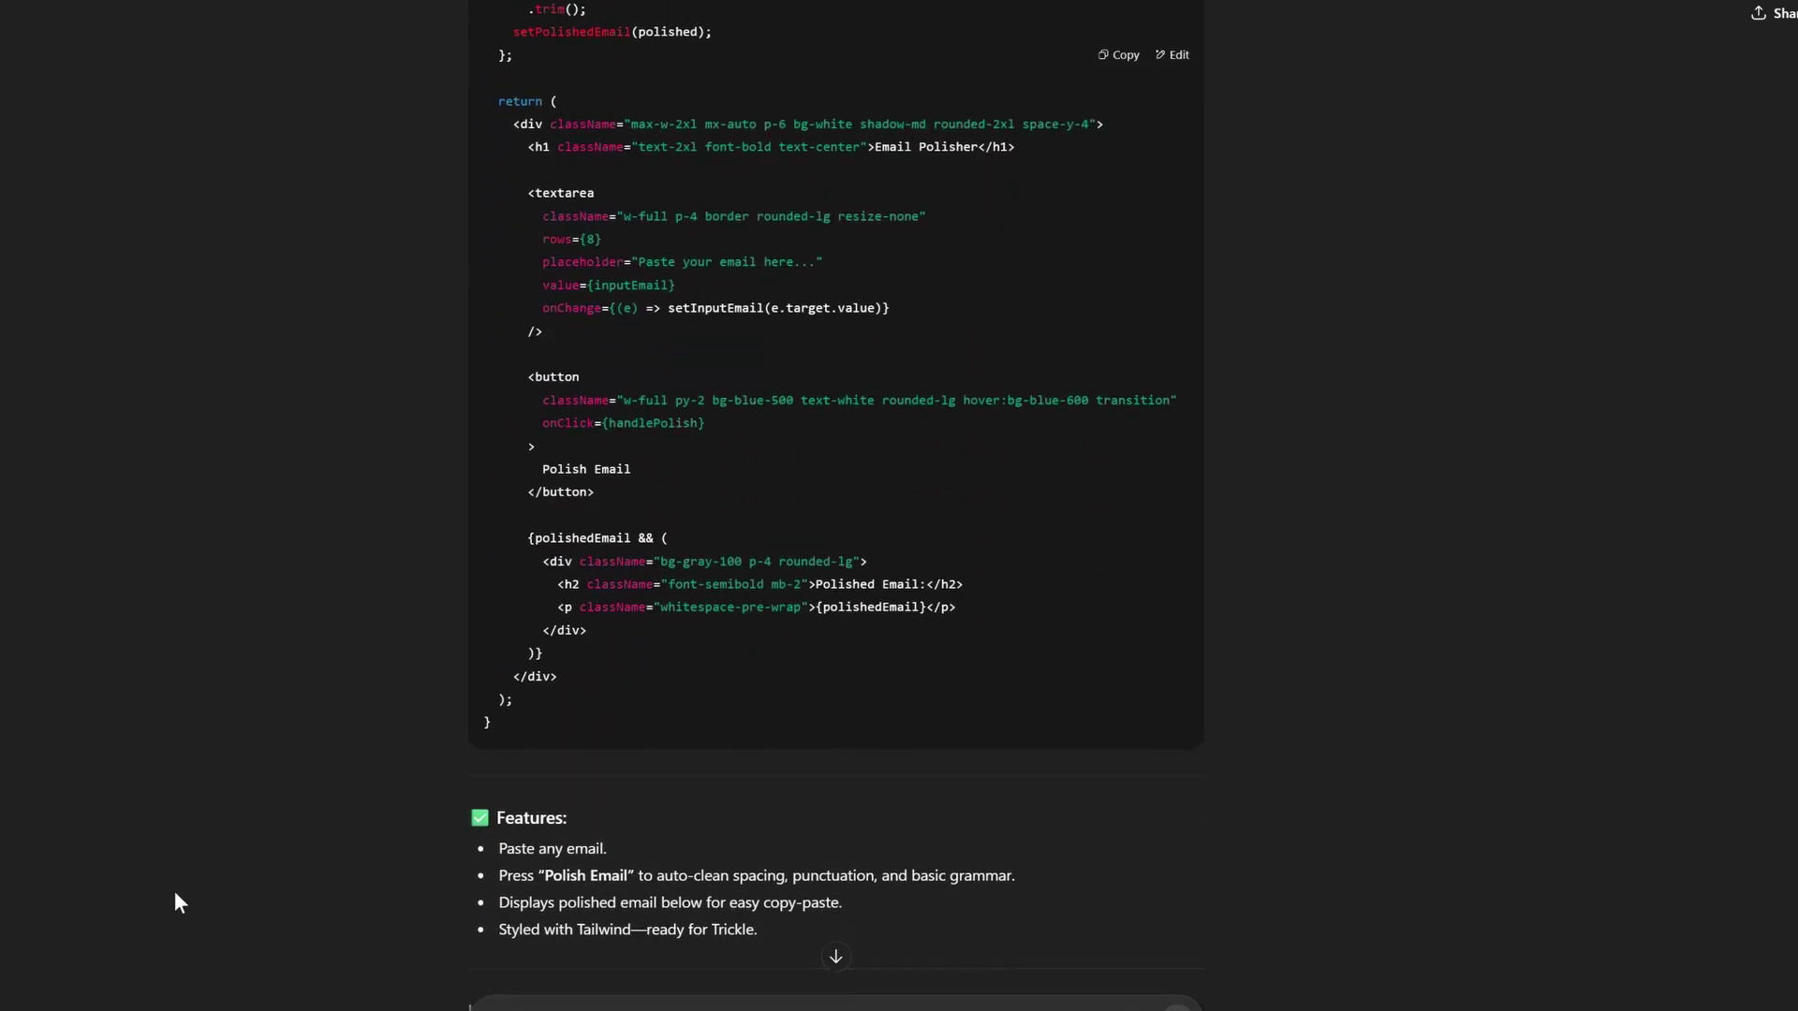
scroll(176, 890, "down", 1)
scroll(174, 891, "down", 1)
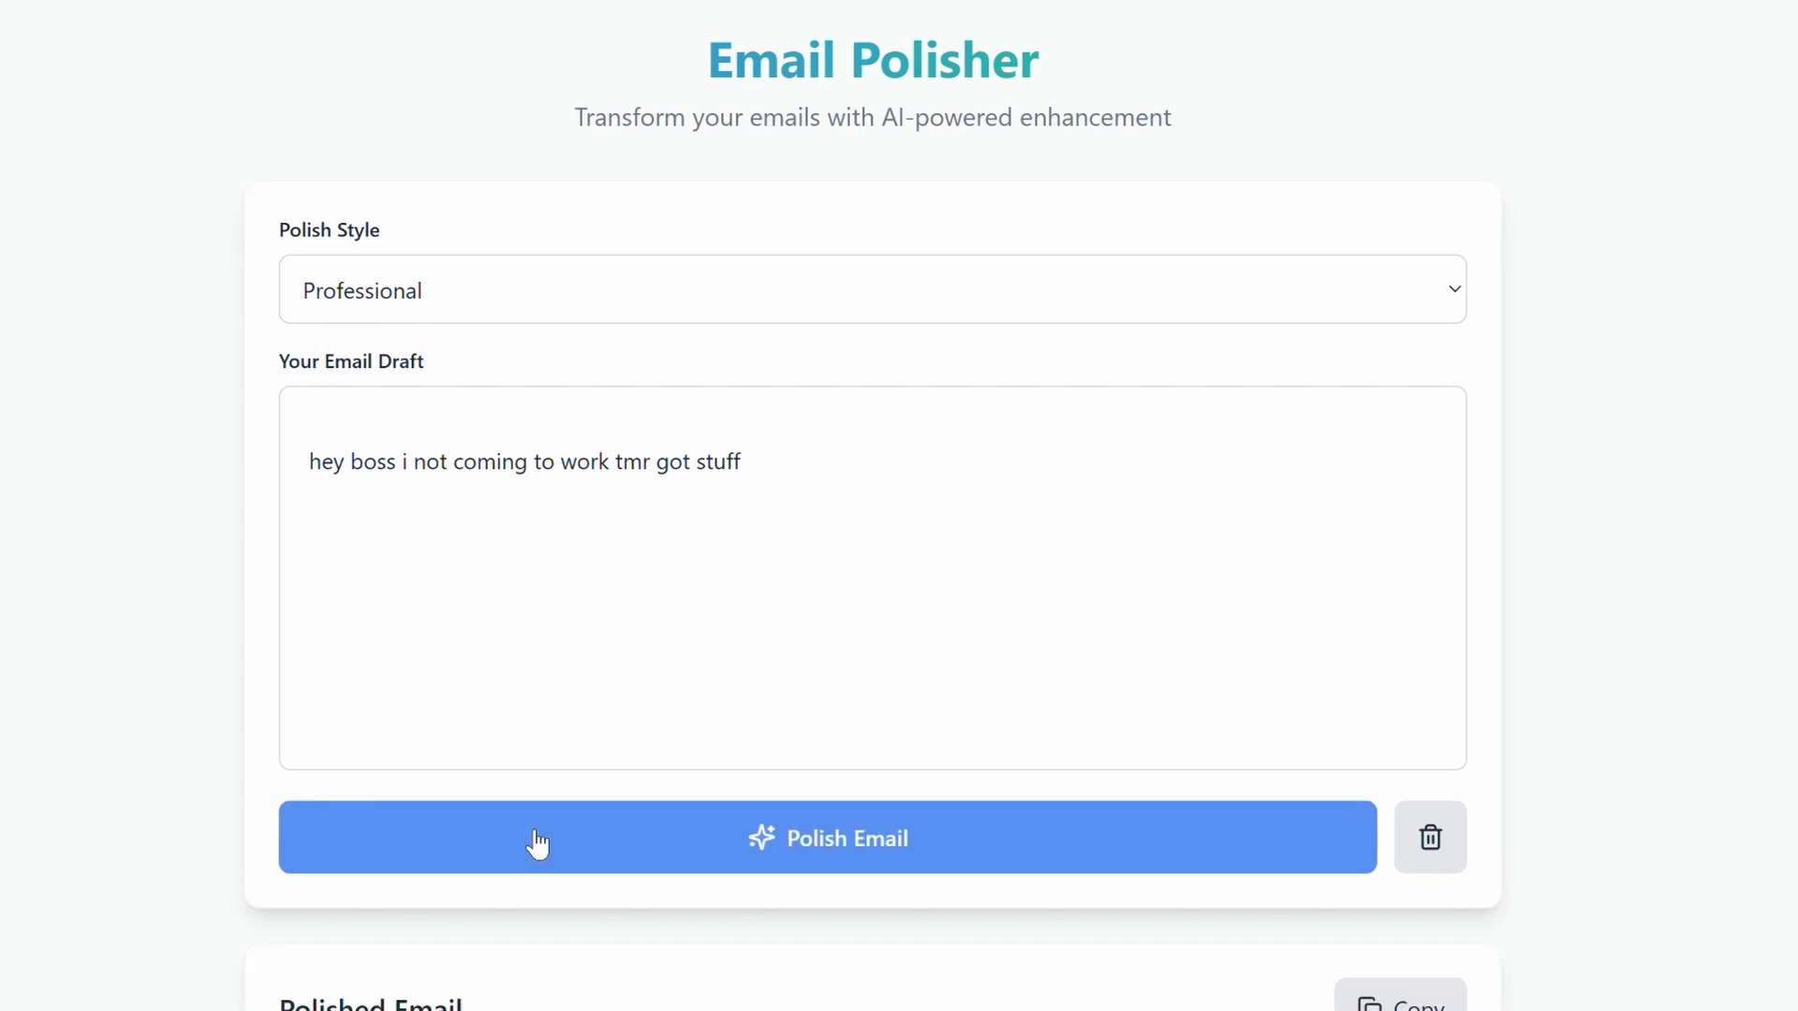
scroll(478, 722, "down", 1)
scroll(469, 716, "down", 2)
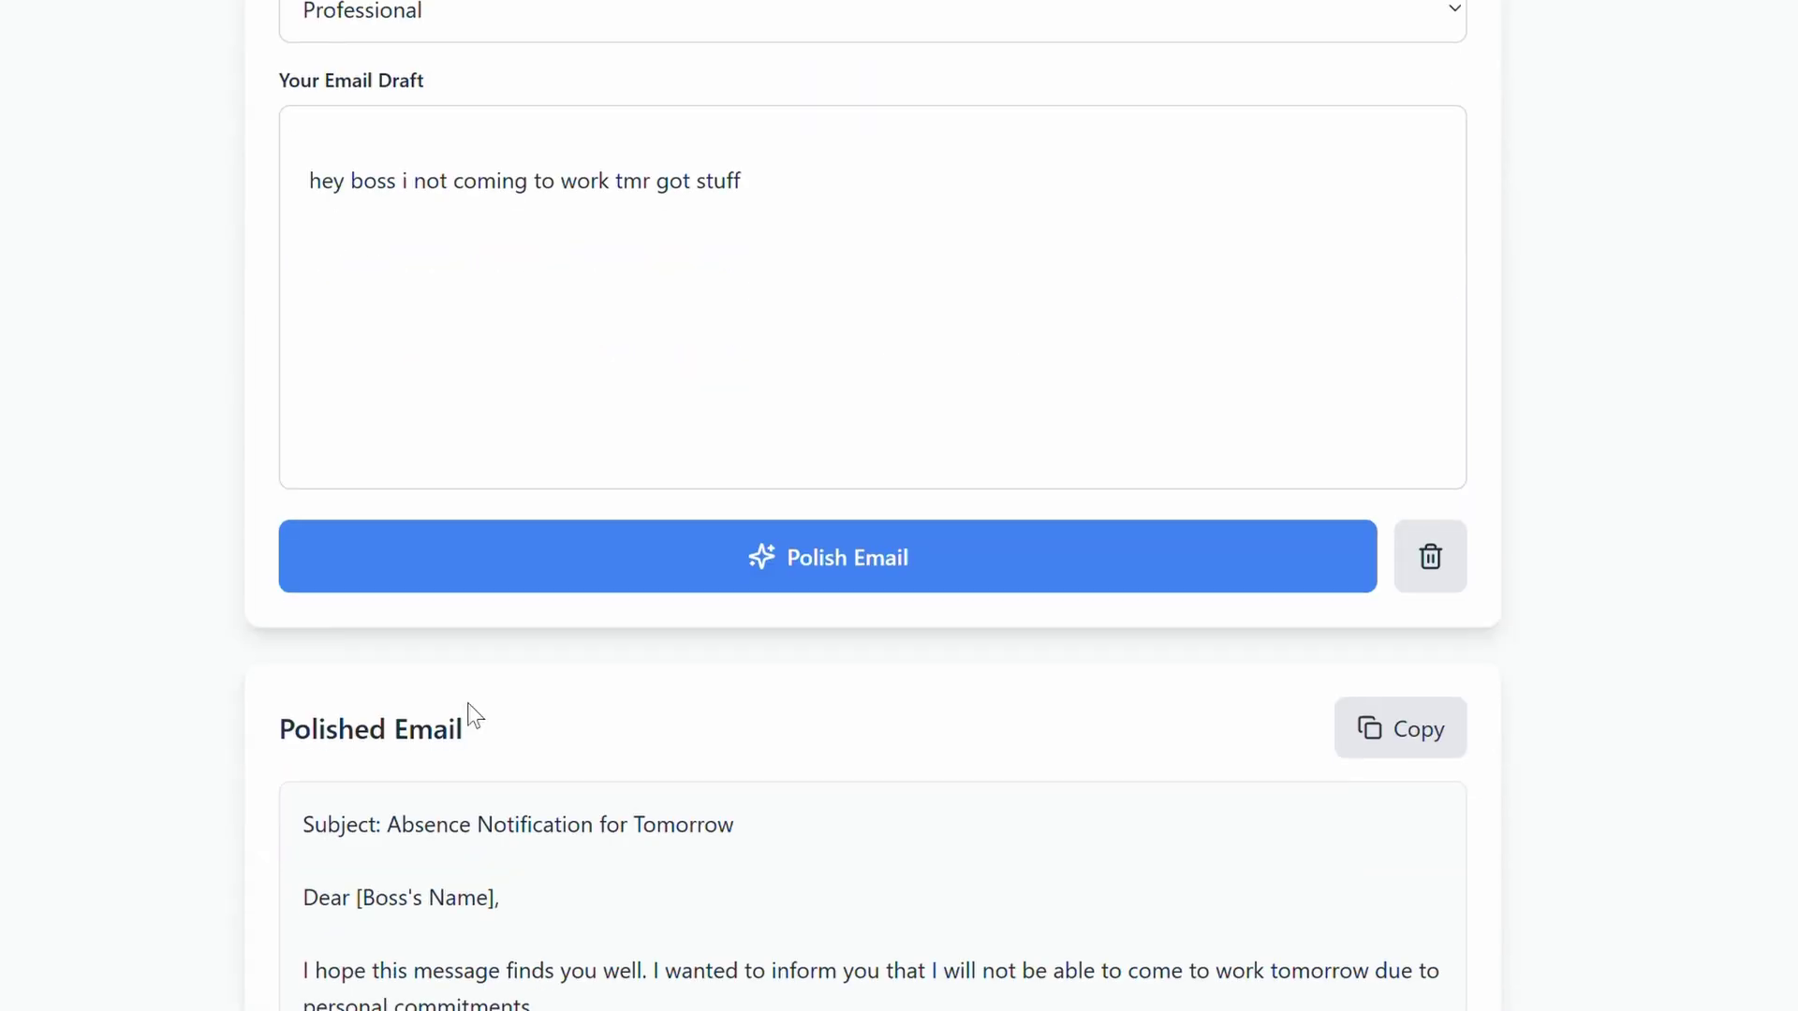
scroll(471, 703, "down", 1)
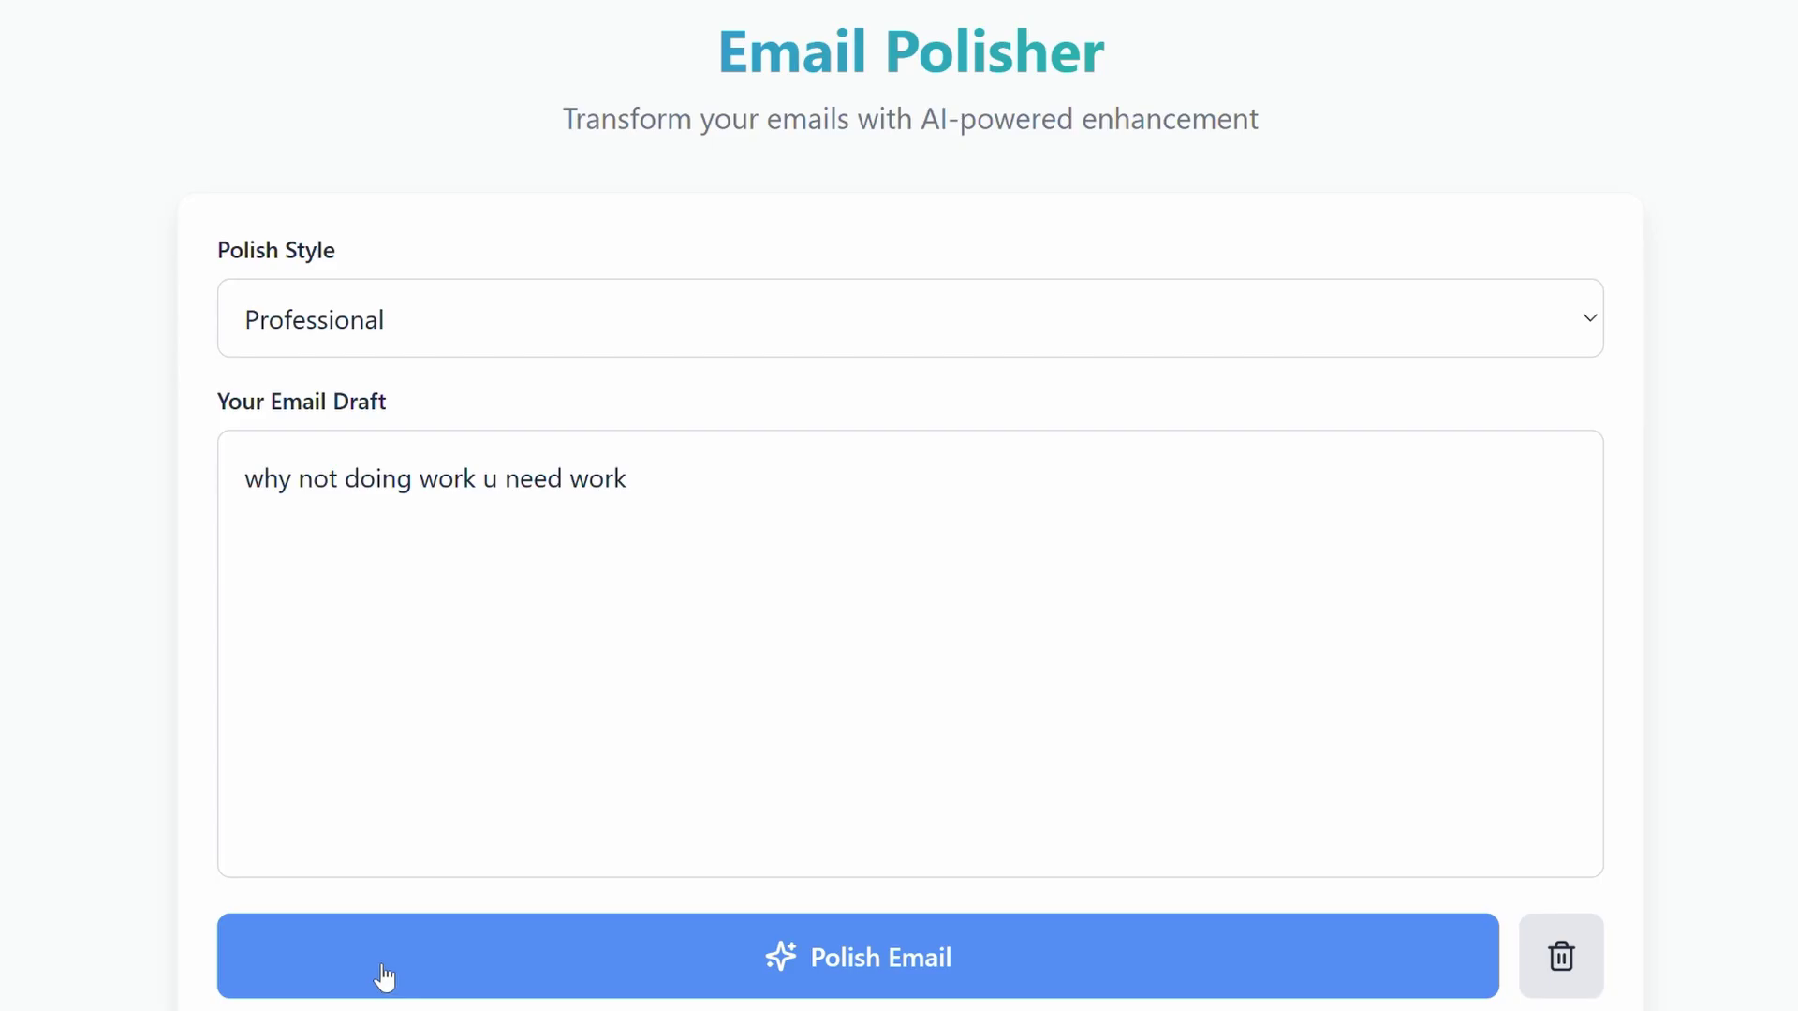
Step: Polish the casual absence draft in the generated Email Polisher app
left_click(379, 972)
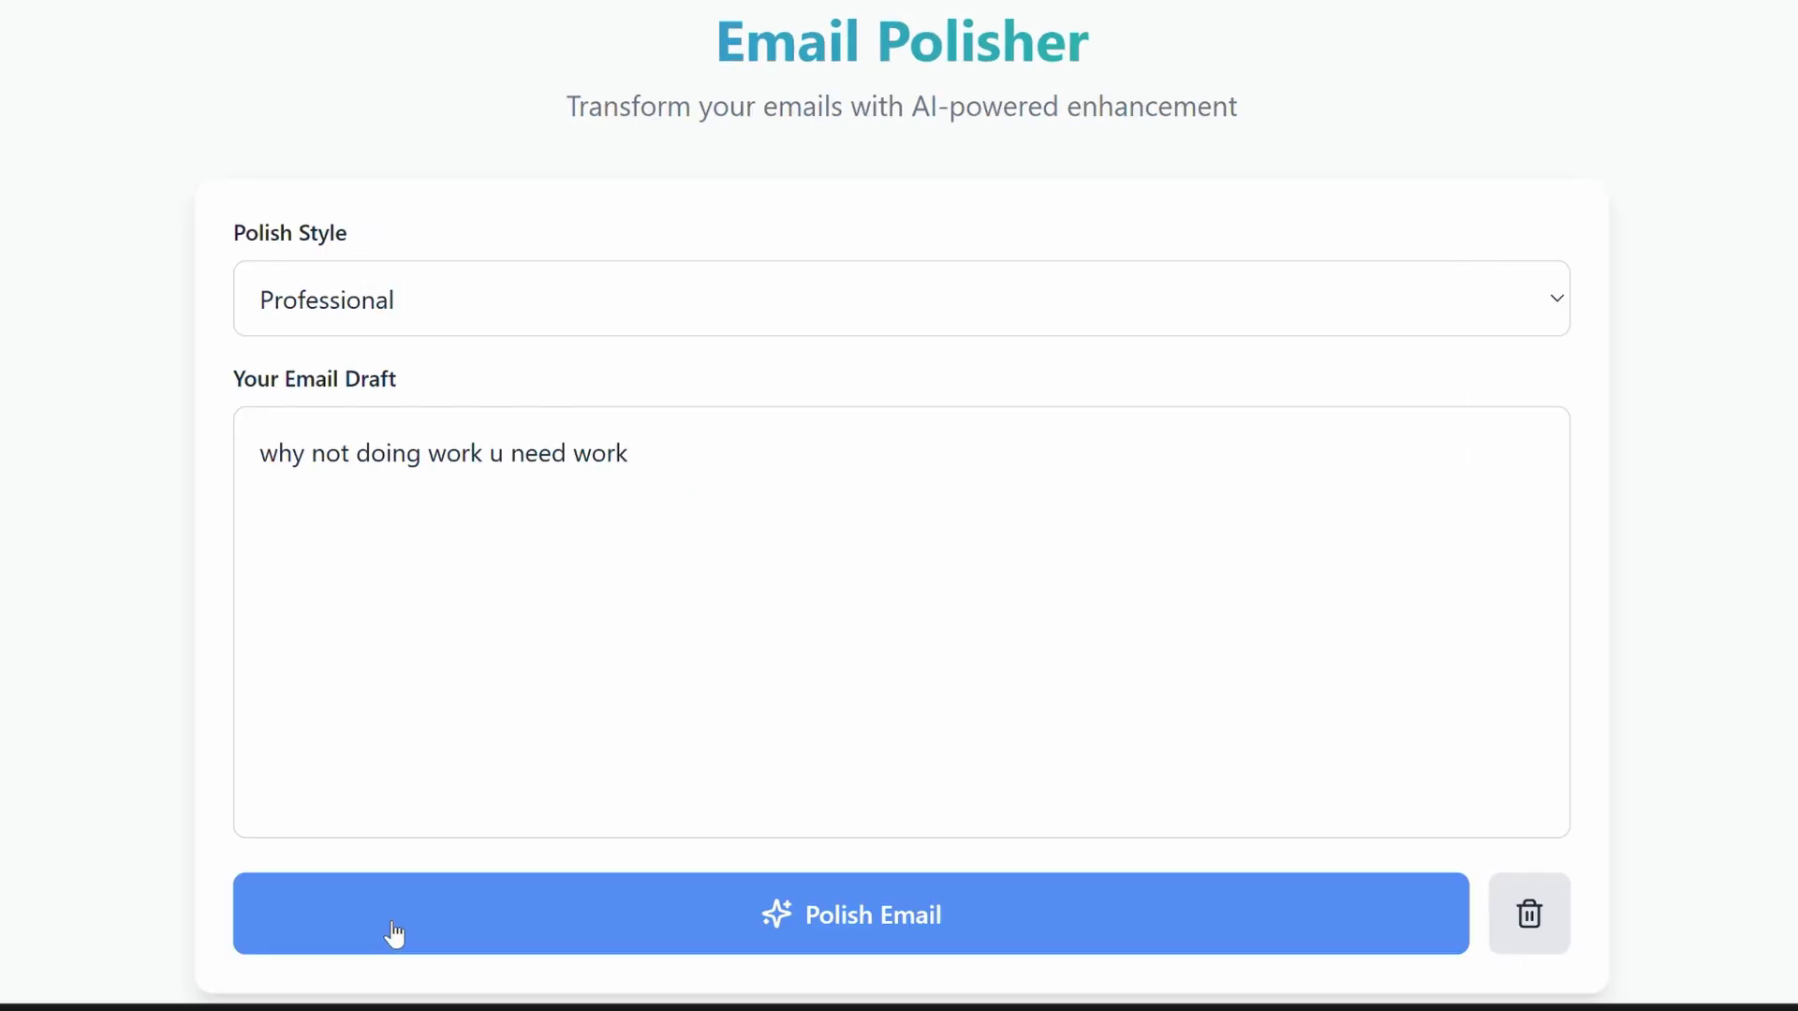
Step: Polish the draft "why not doing work u need work" in Professional style
left_click(395, 935)
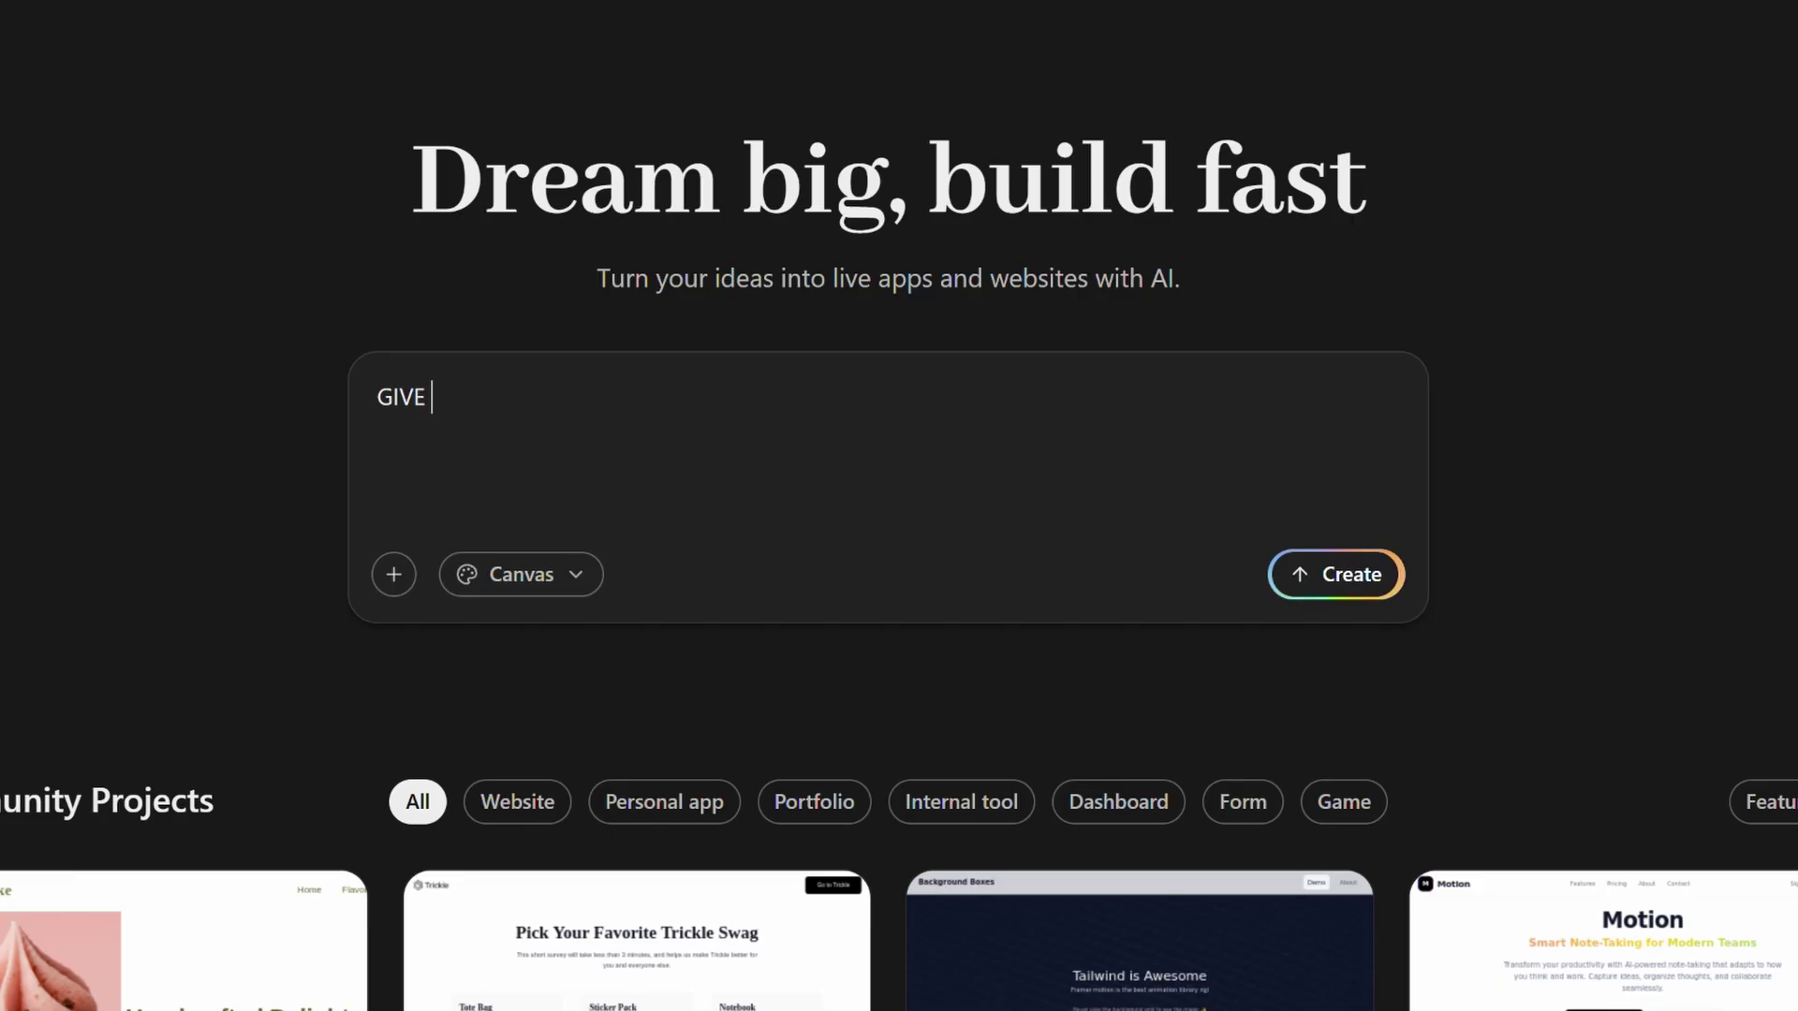
type("ME AN")
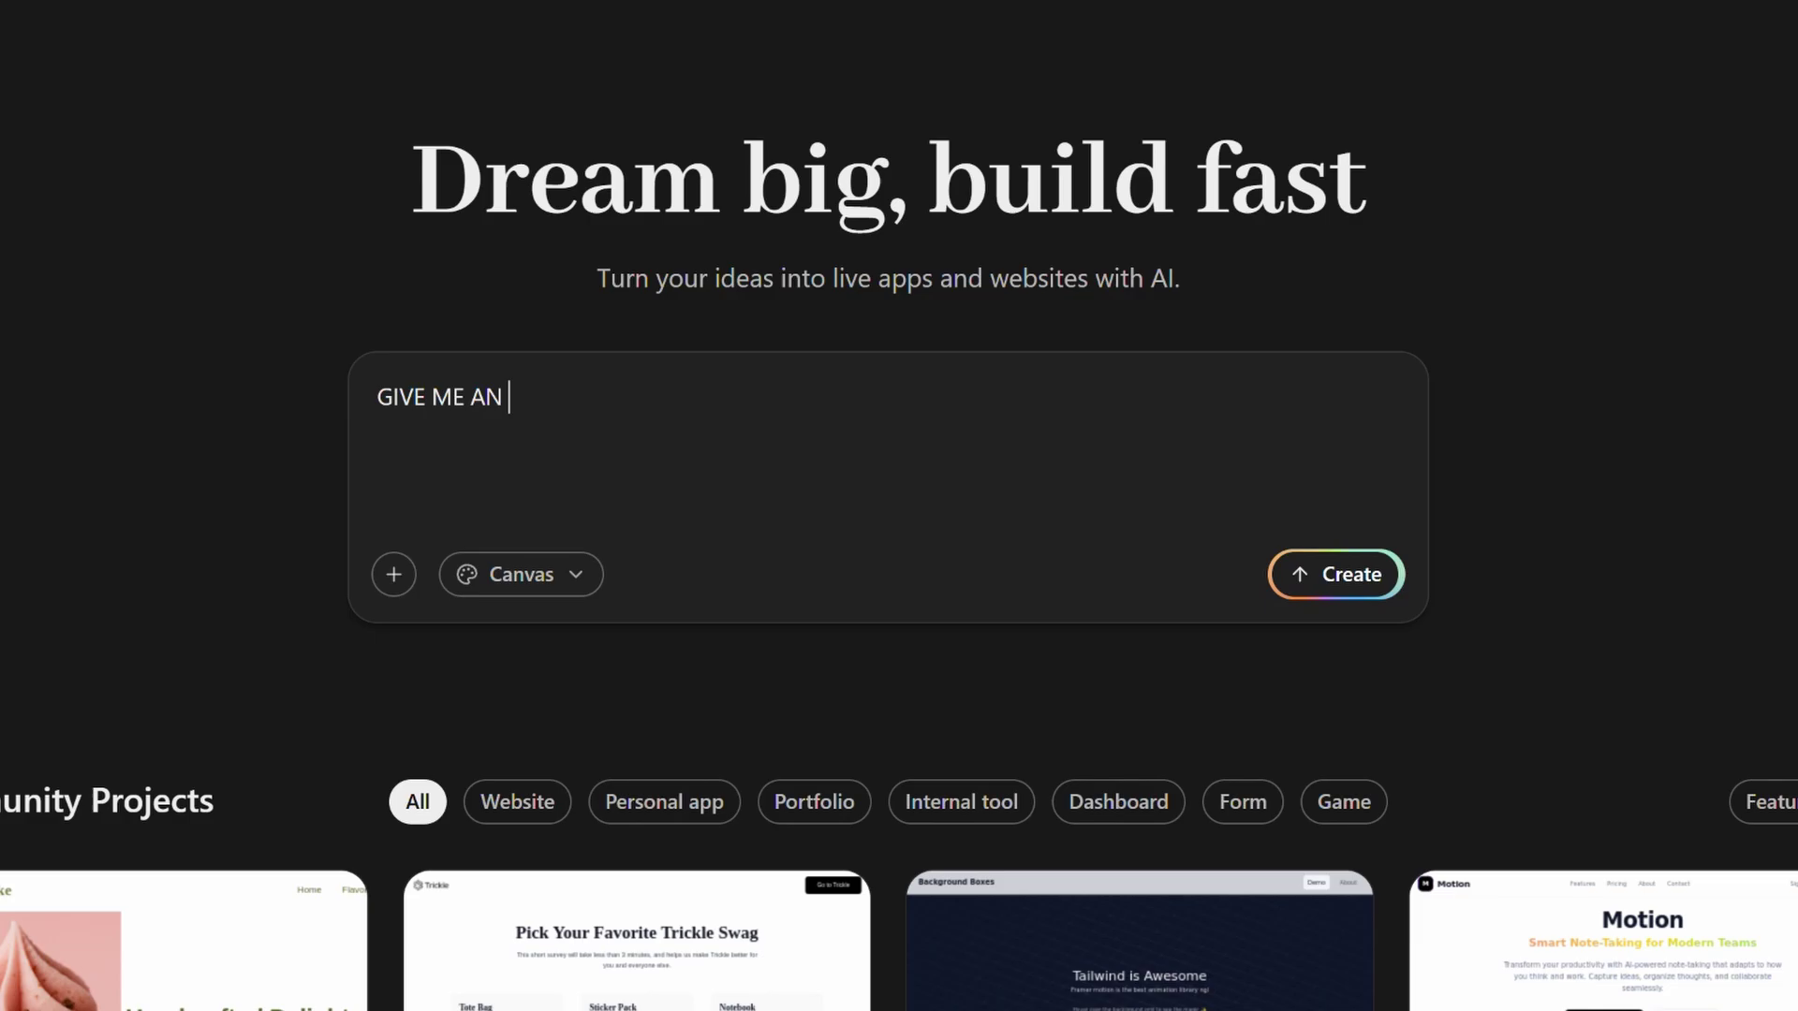
type(" APP WITH Z")
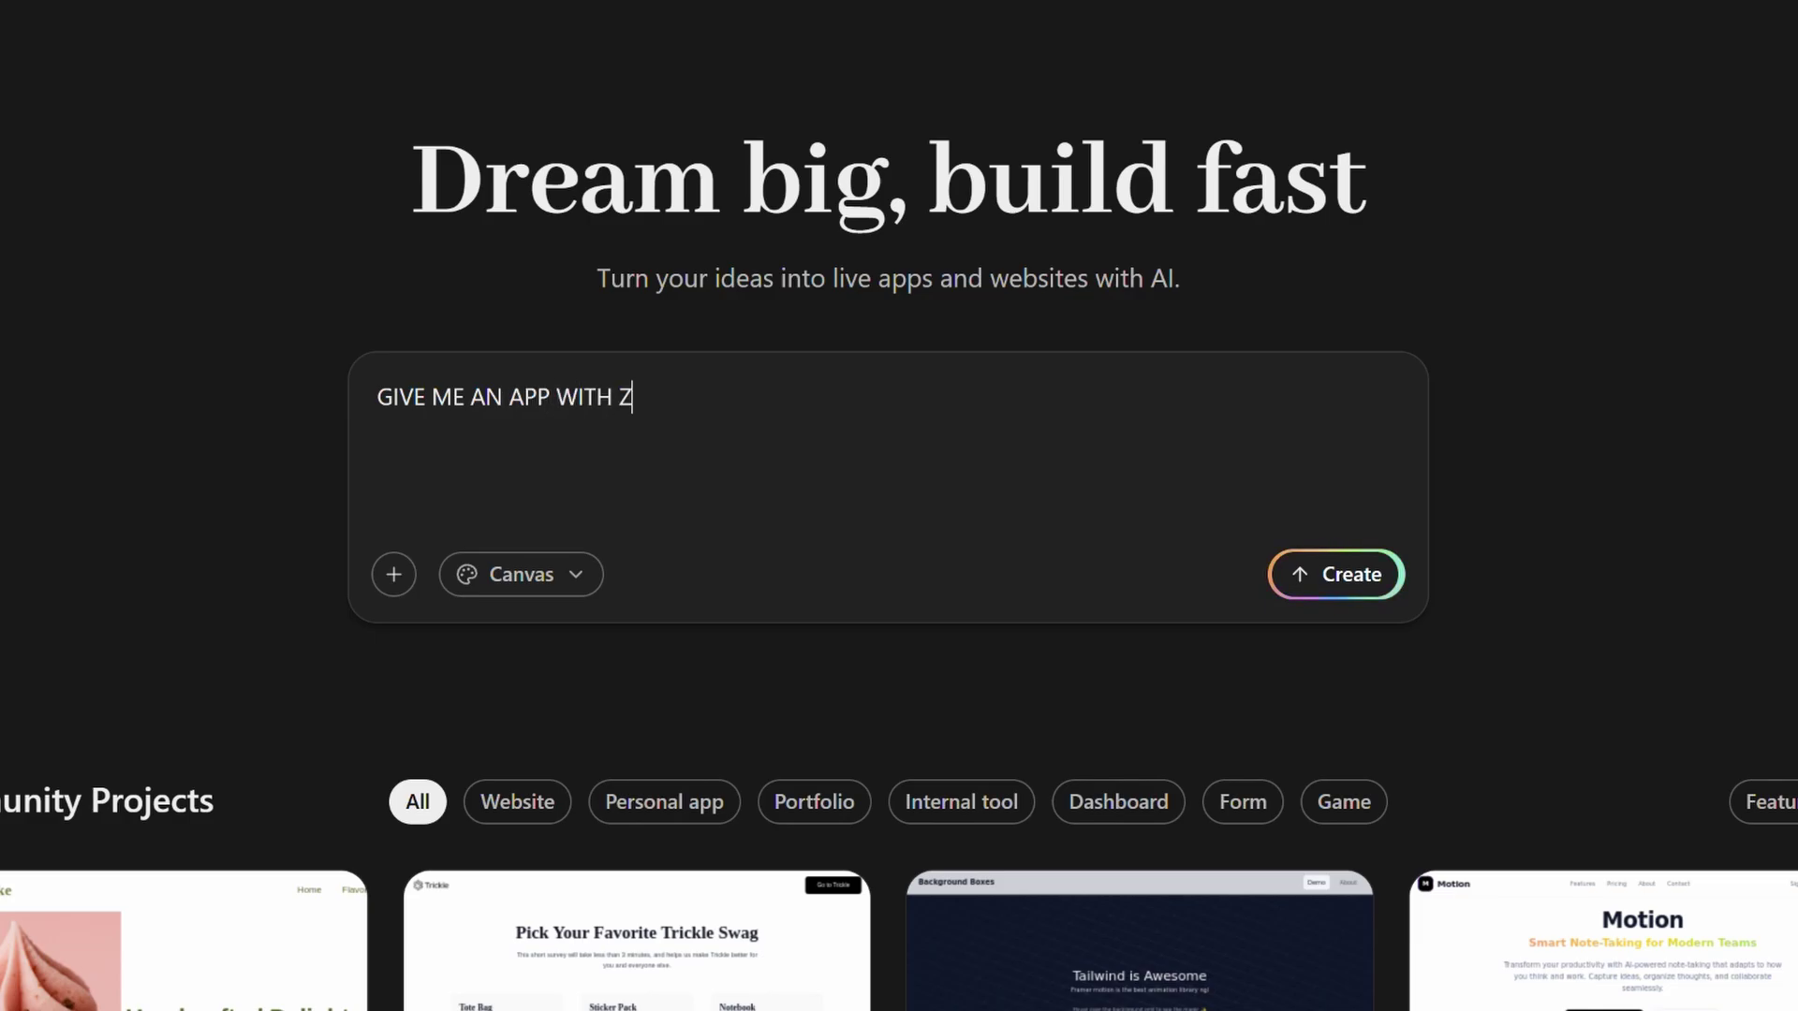
type("ERO")
Step: Paste the ChatGPT Email Polisher React code into Trickle's build prompt
key("ctrl+v")
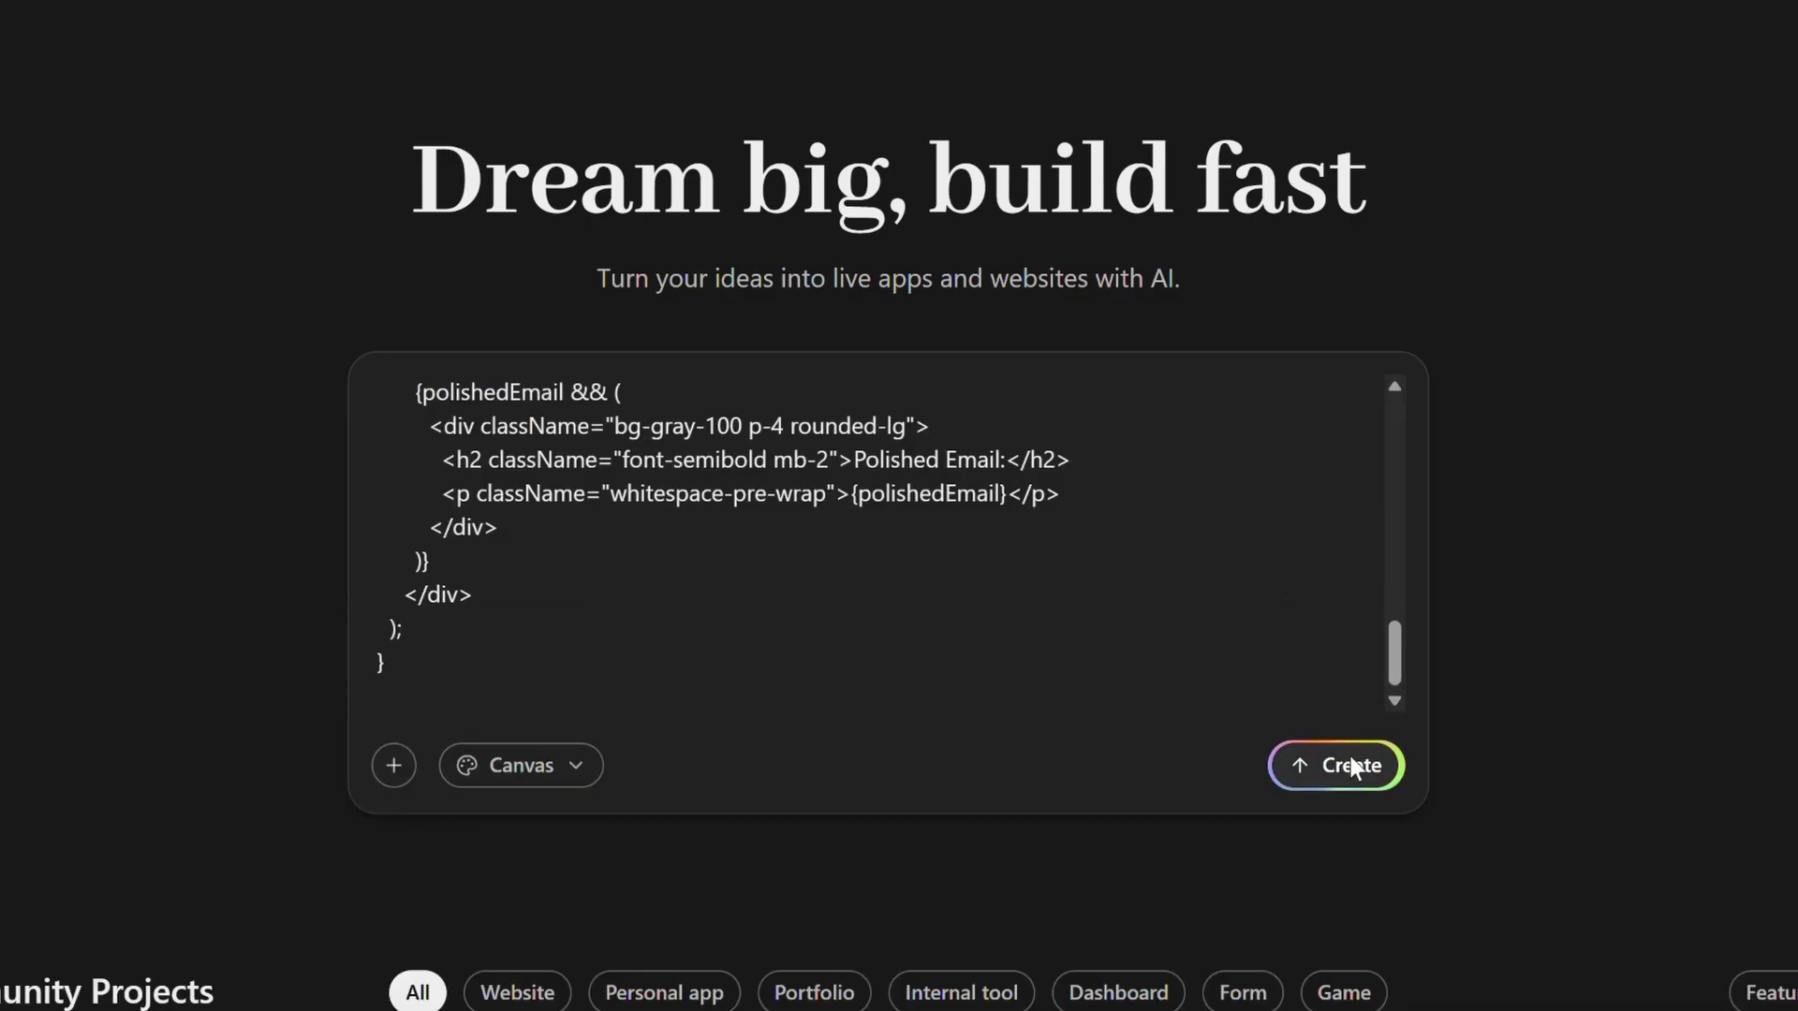